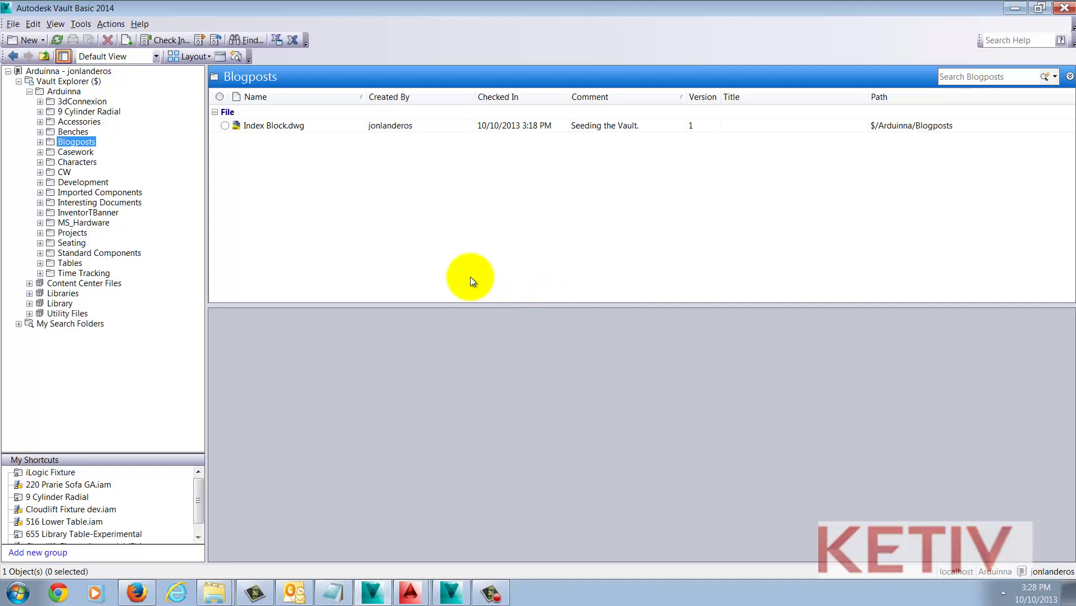
Open the property definitions list in Vault Settings
click(80, 24)
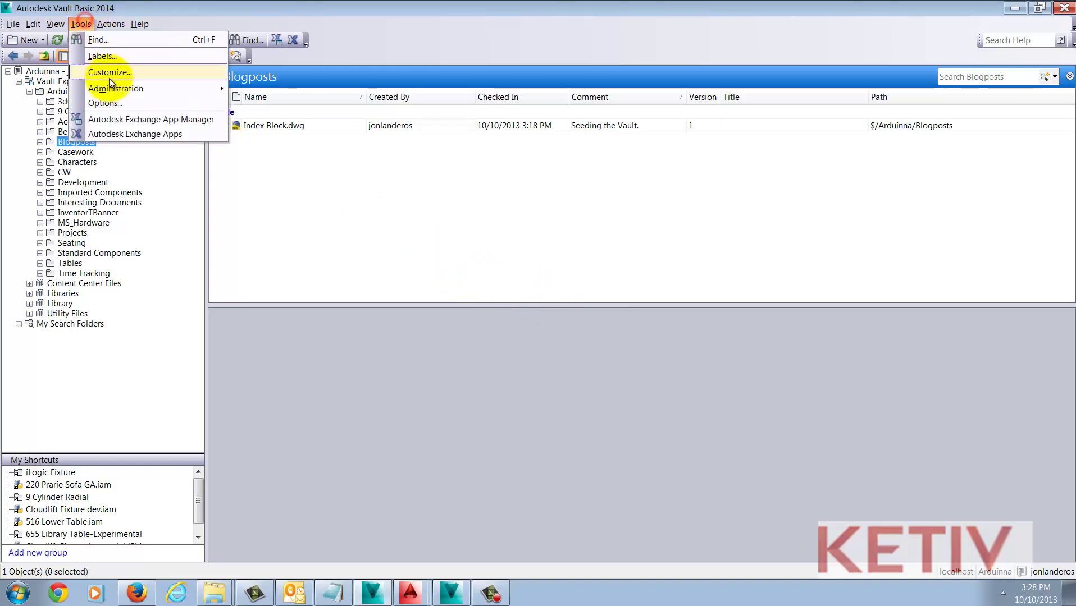
mouse_move(160, 92)
click(262, 91)
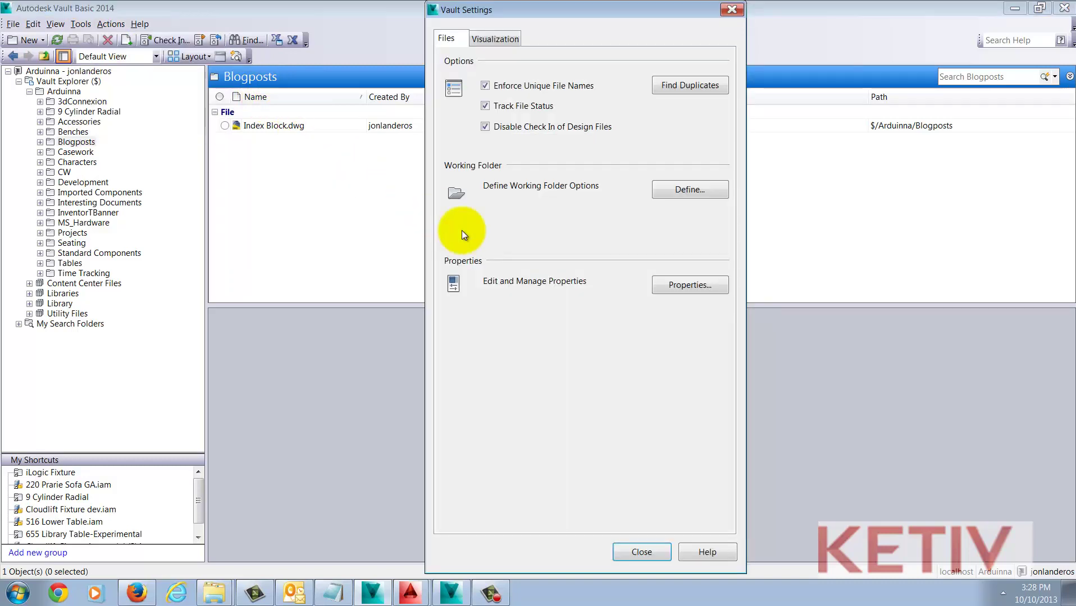
click(674, 293)
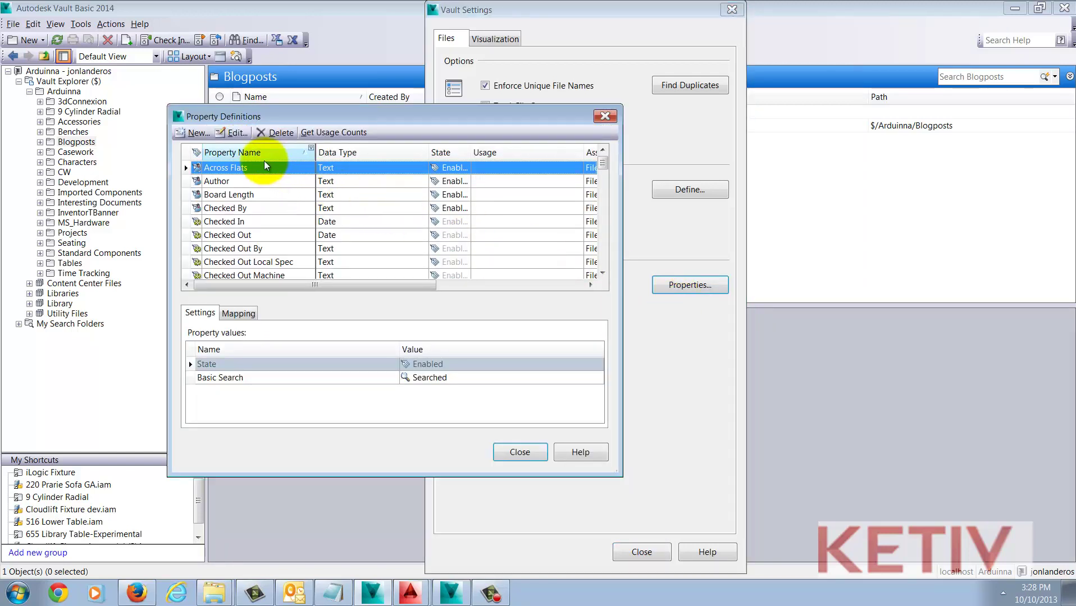
Create a new property named 'Facility Location' and add a file mapping row
click(198, 133)
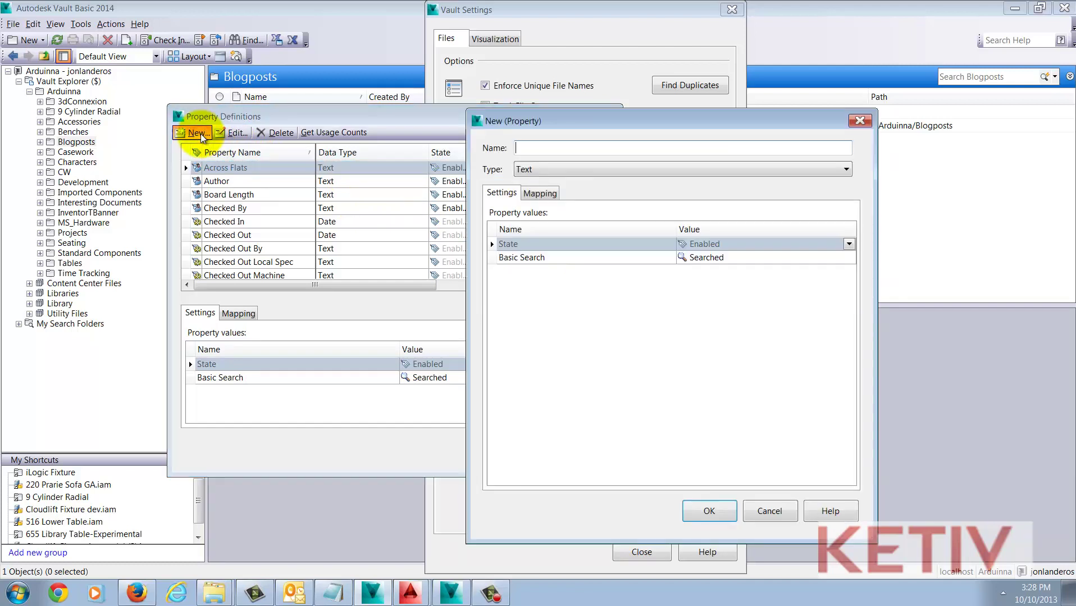
click(552, 149)
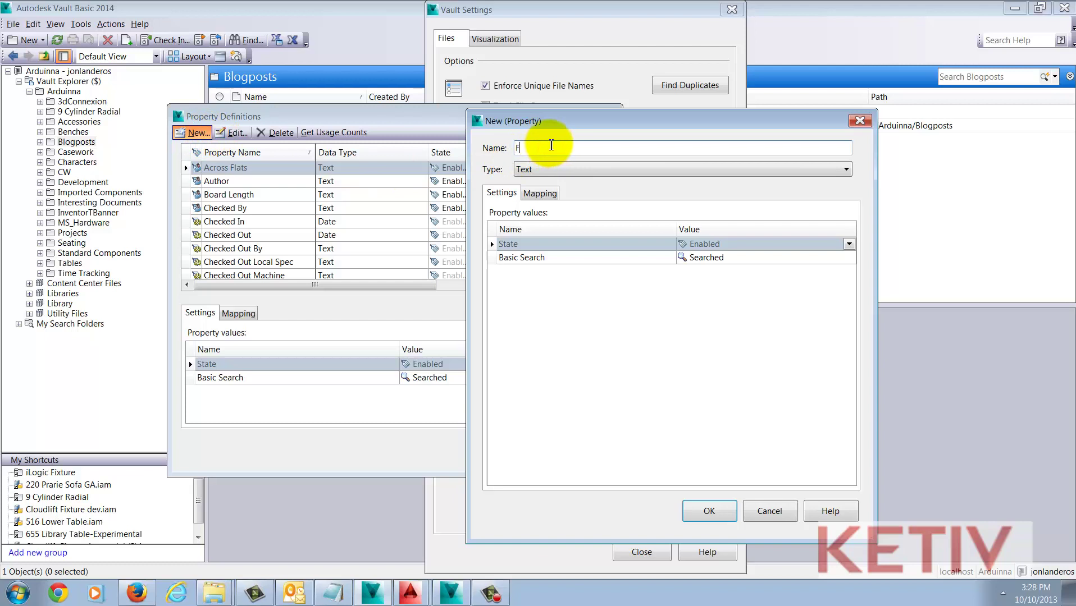
text(Facility Location)
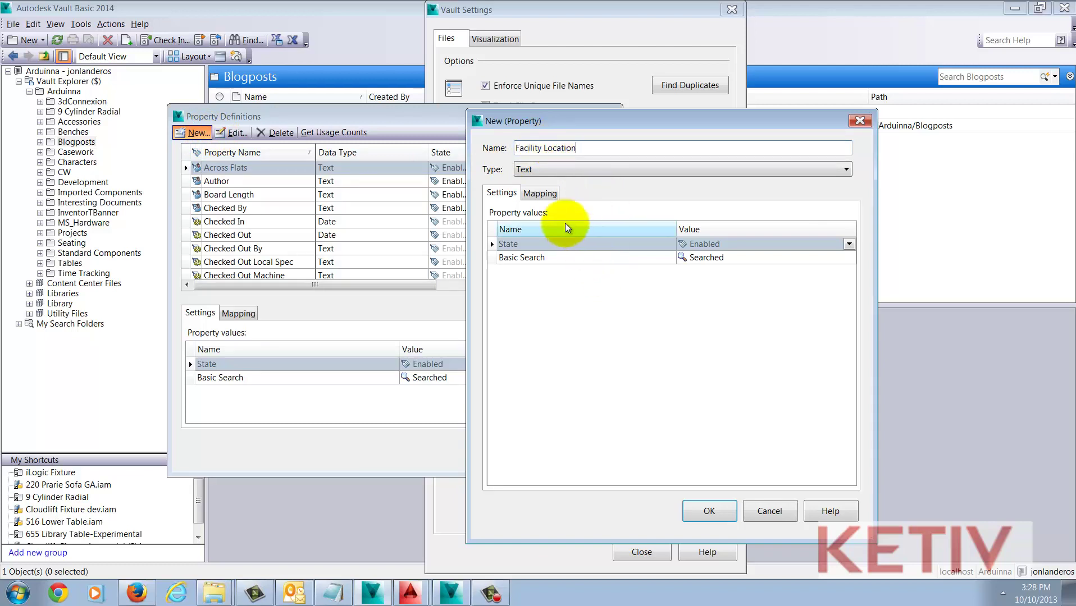
click(547, 201)
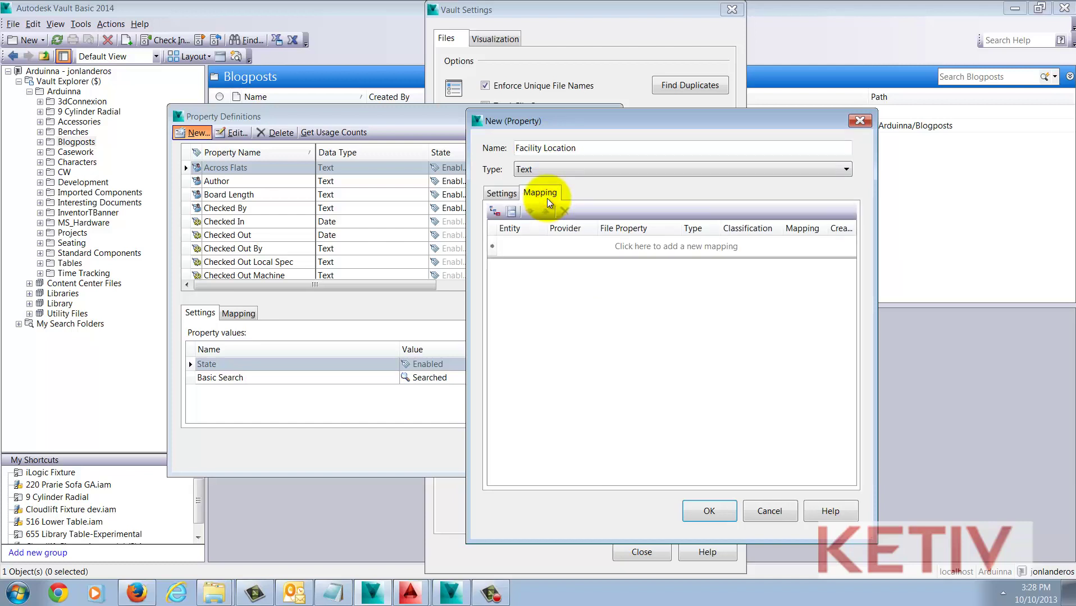
click(686, 251)
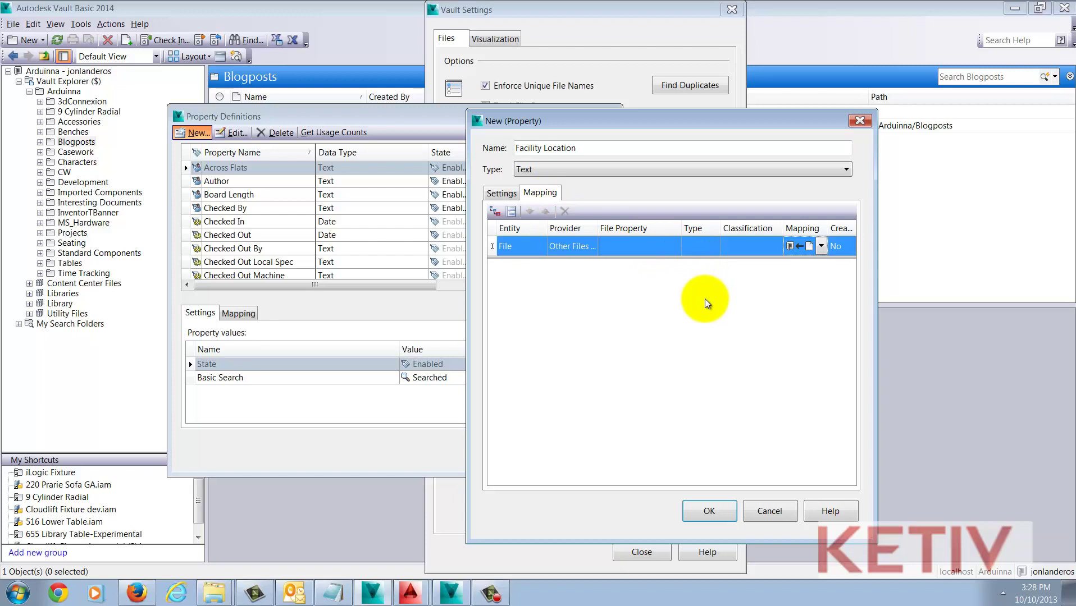
Import mappable properties from Arduinna/Blogposts/Index Block.dwg in the vault
click(653, 254)
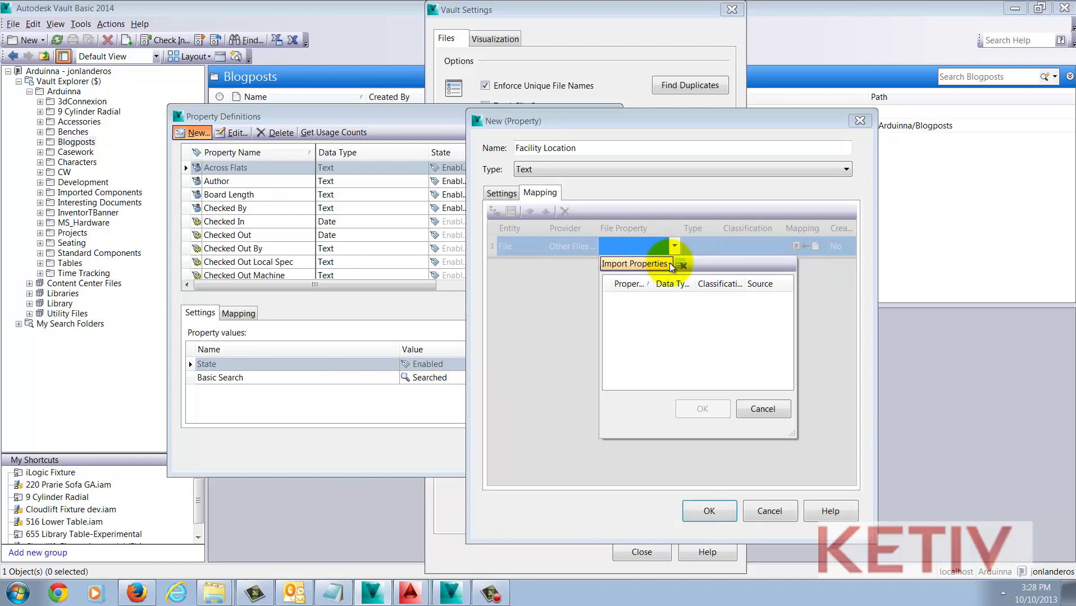
click(671, 265)
click(671, 265)
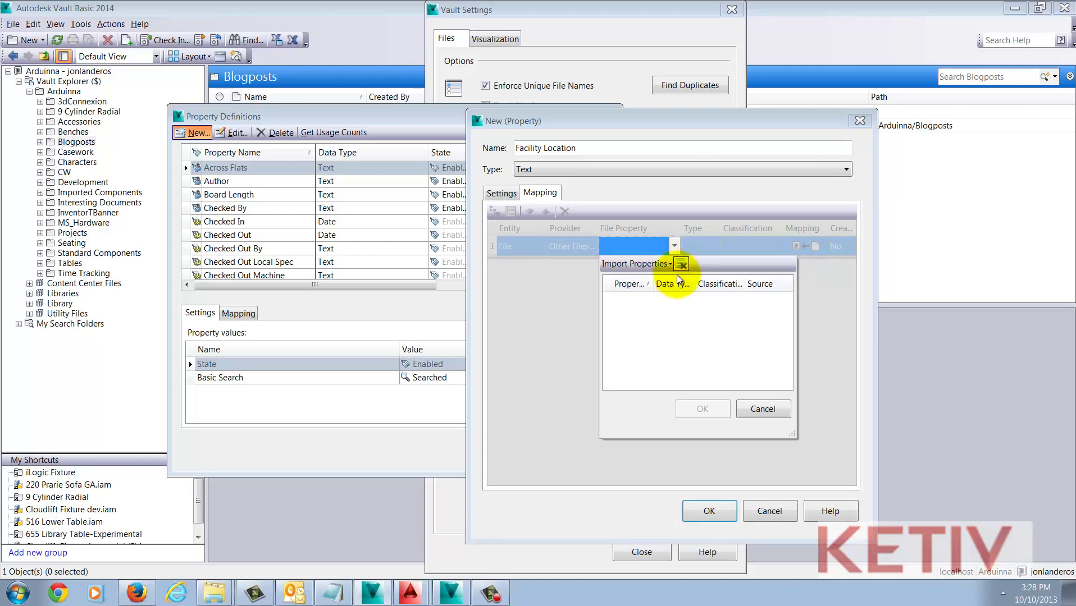
click(672, 265)
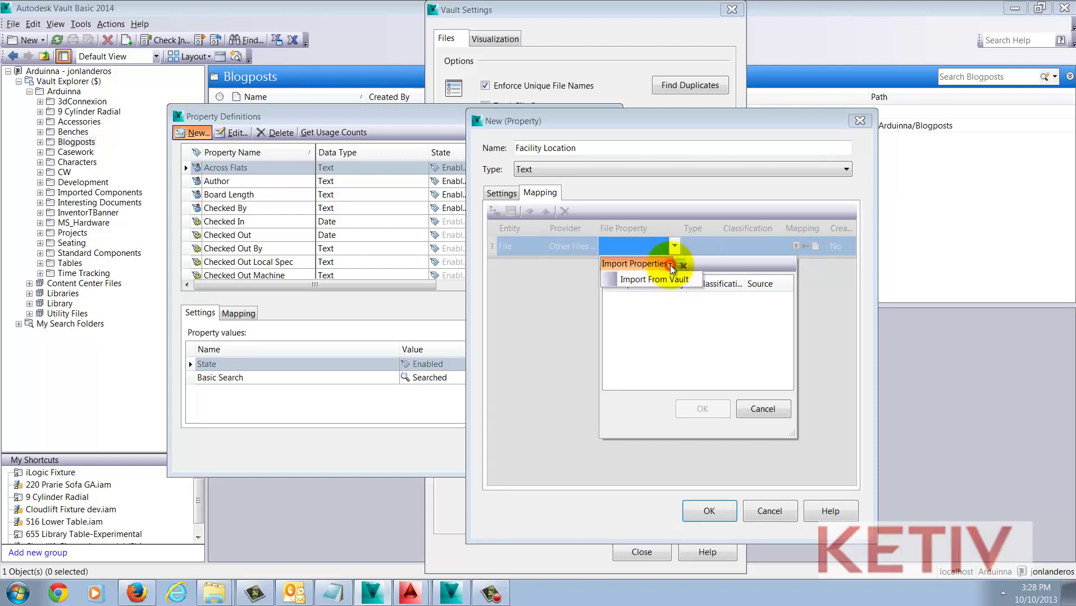
click(671, 279)
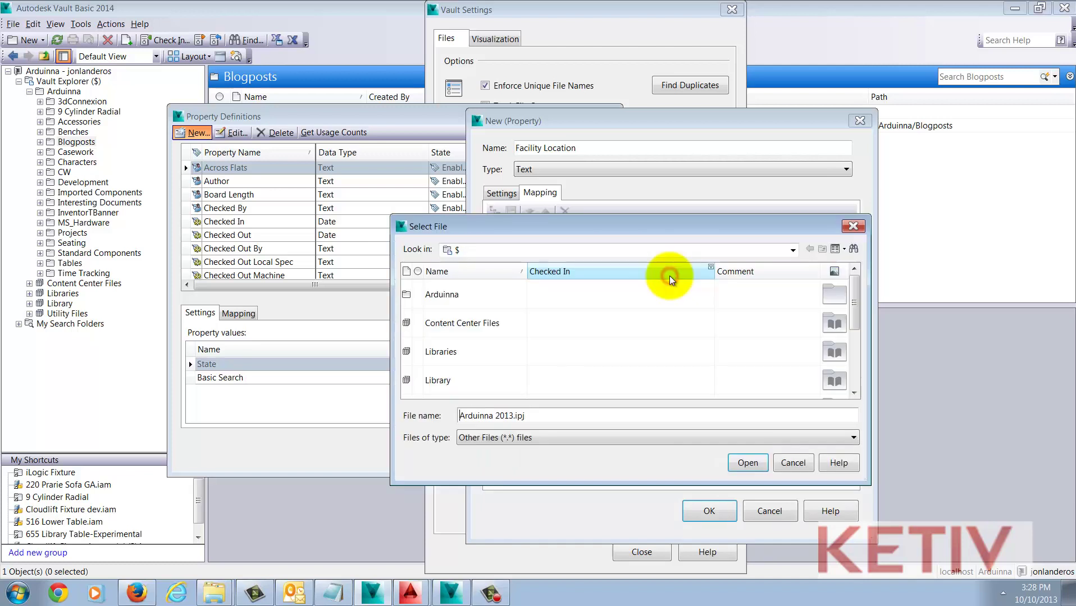
double_click(461, 291)
click(854, 392)
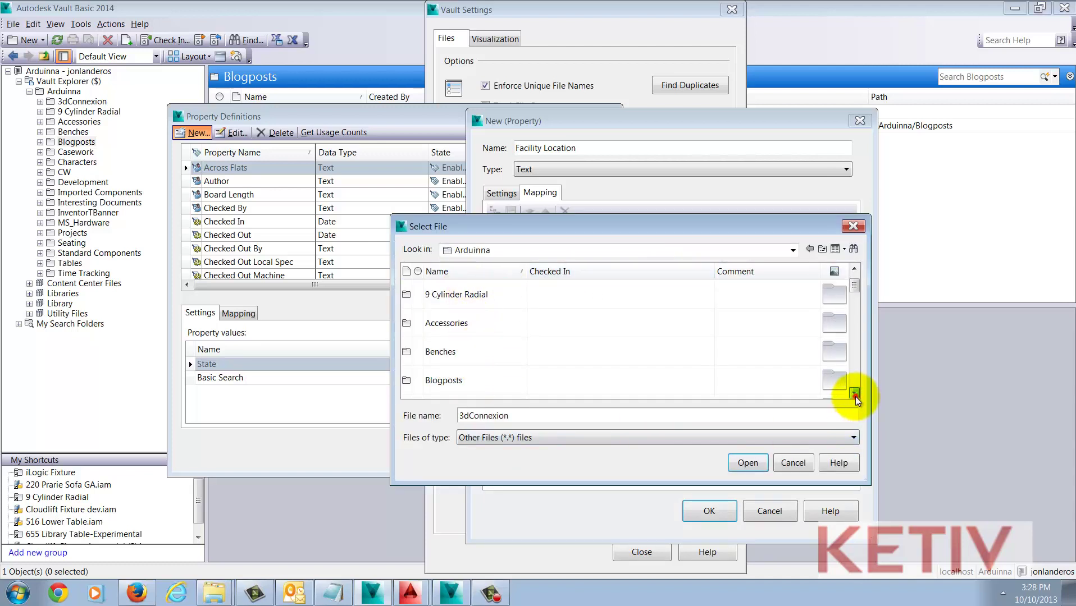
double_click(455, 373)
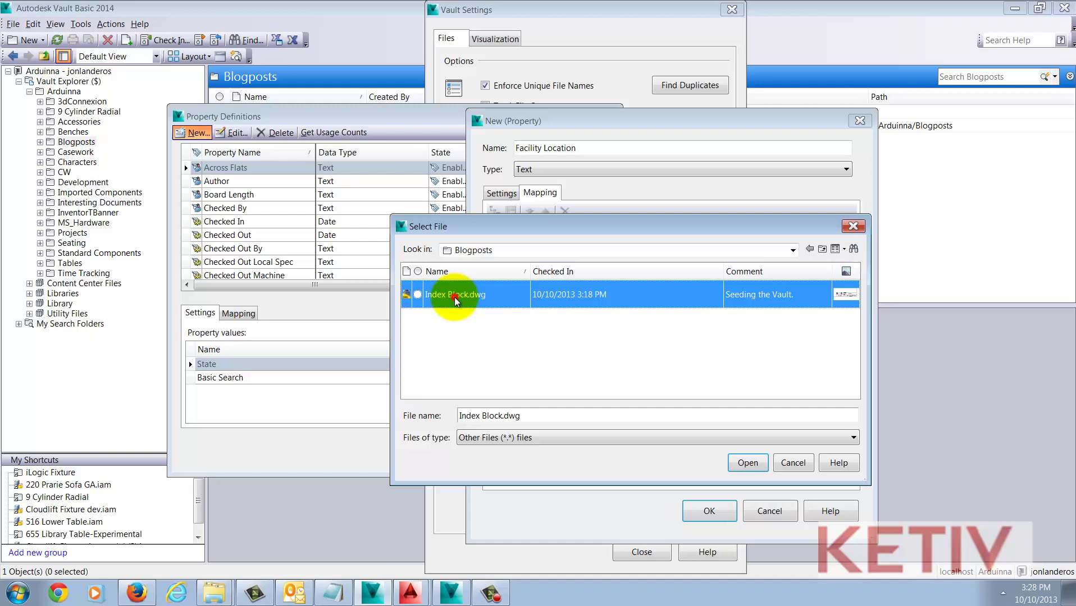
click(746, 469)
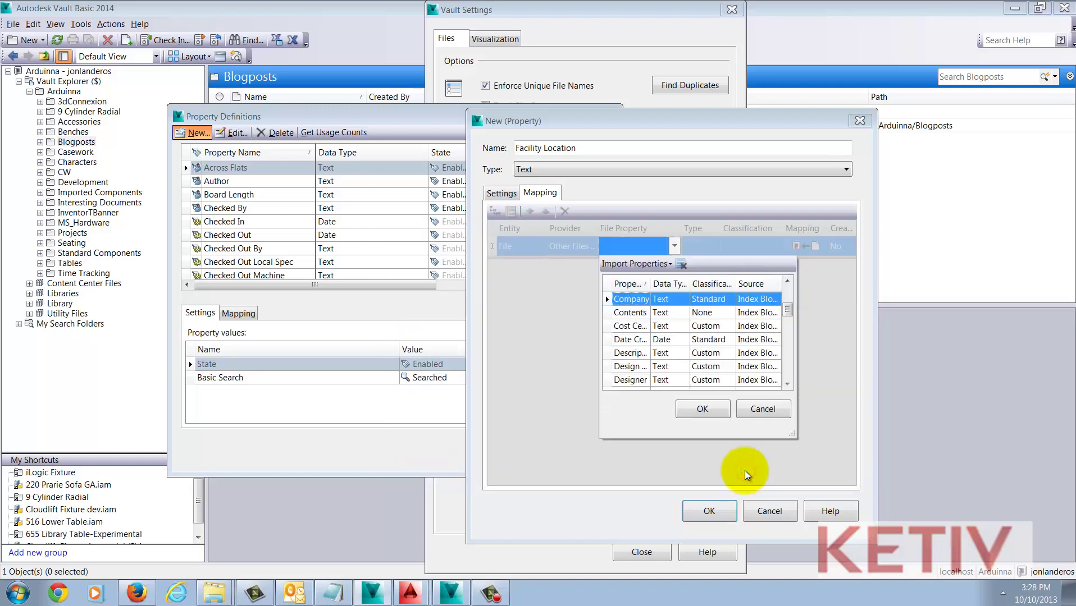
Map to the TITLE BLOCK.Enter Facility Name attribute and save the Facility Location property
drag(791, 434, 977, 508)
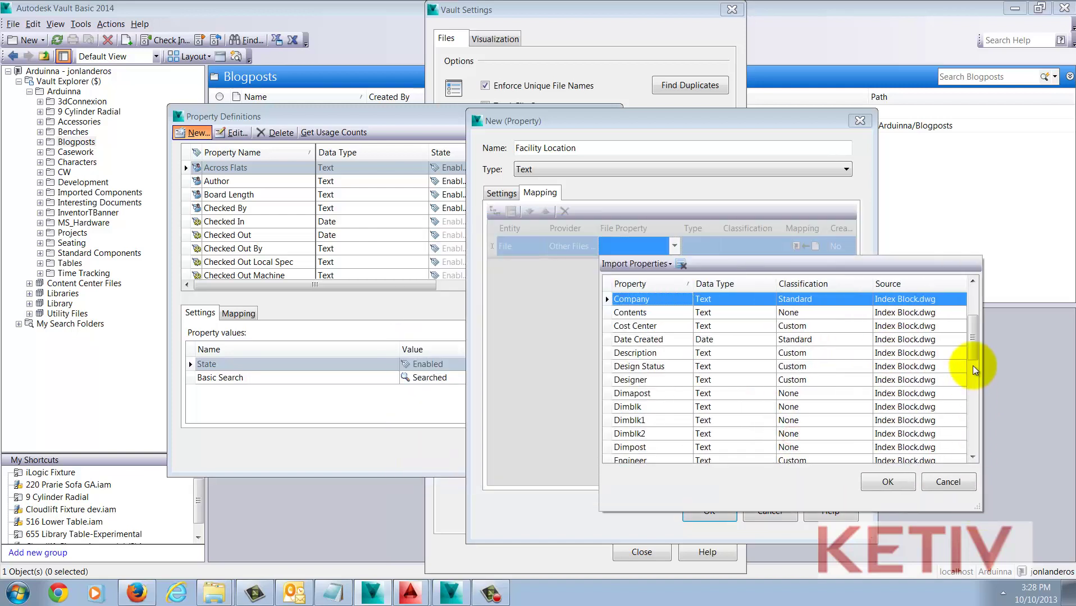
drag(972, 343, 974, 434)
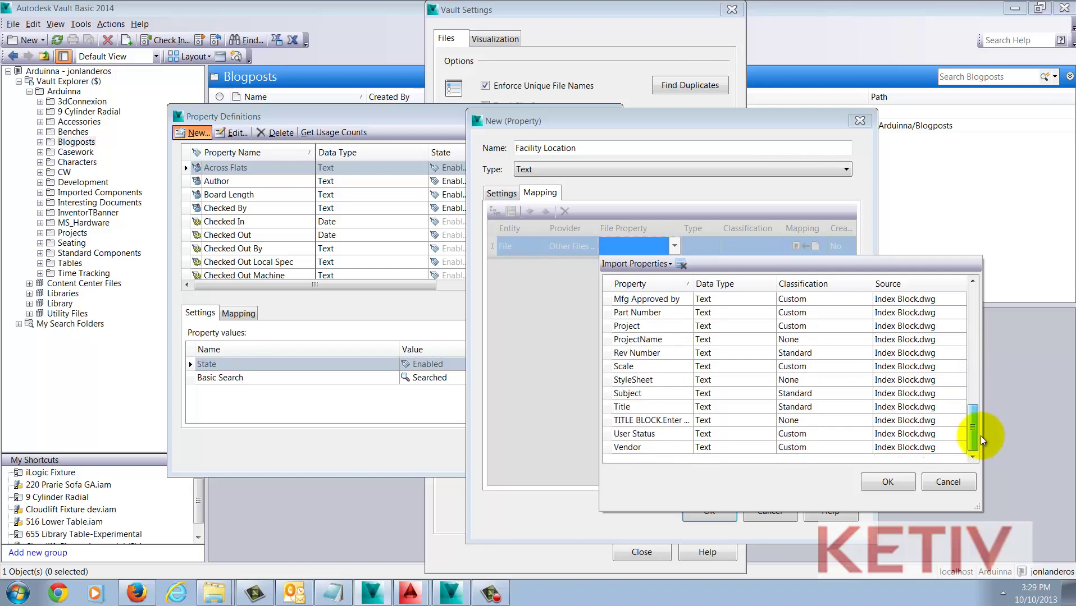
click(684, 424)
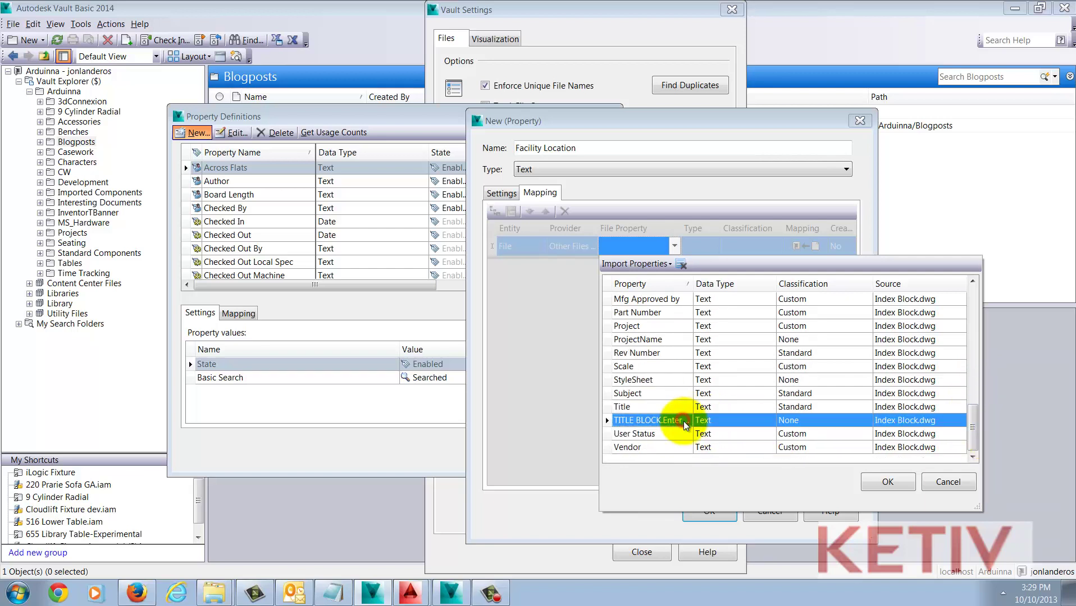
click(880, 482)
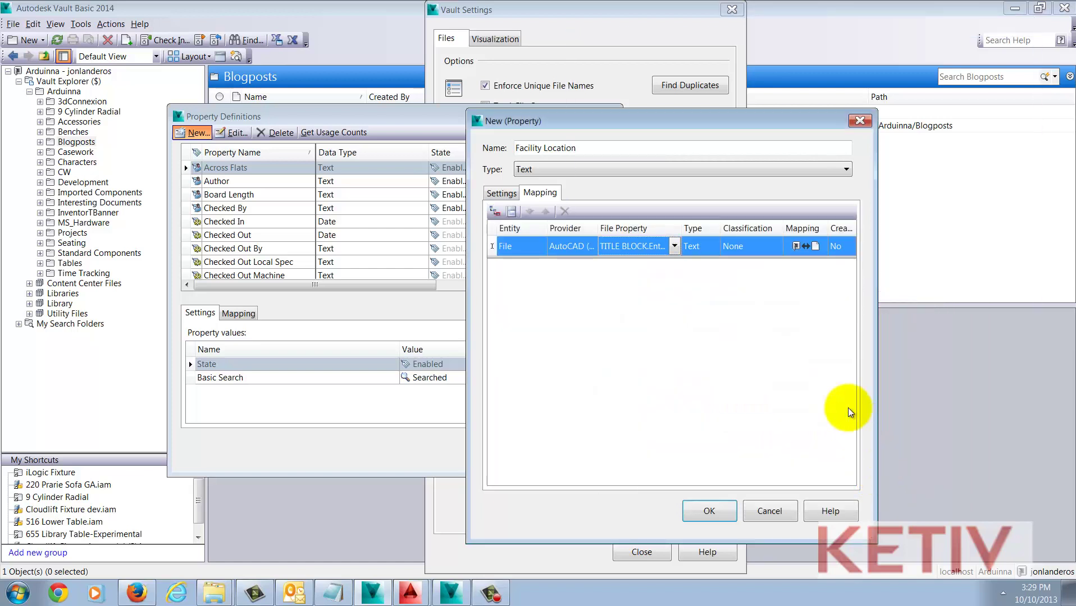
click(709, 511)
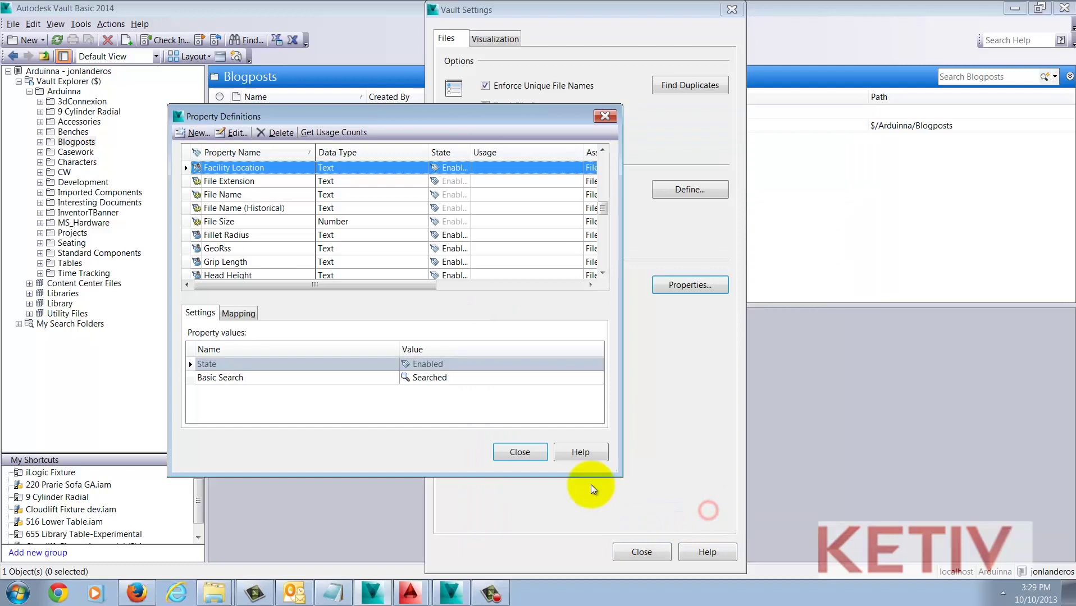
click(528, 454)
Close Vault Settings and add Facility Location to the file list's shown fields
click(624, 552)
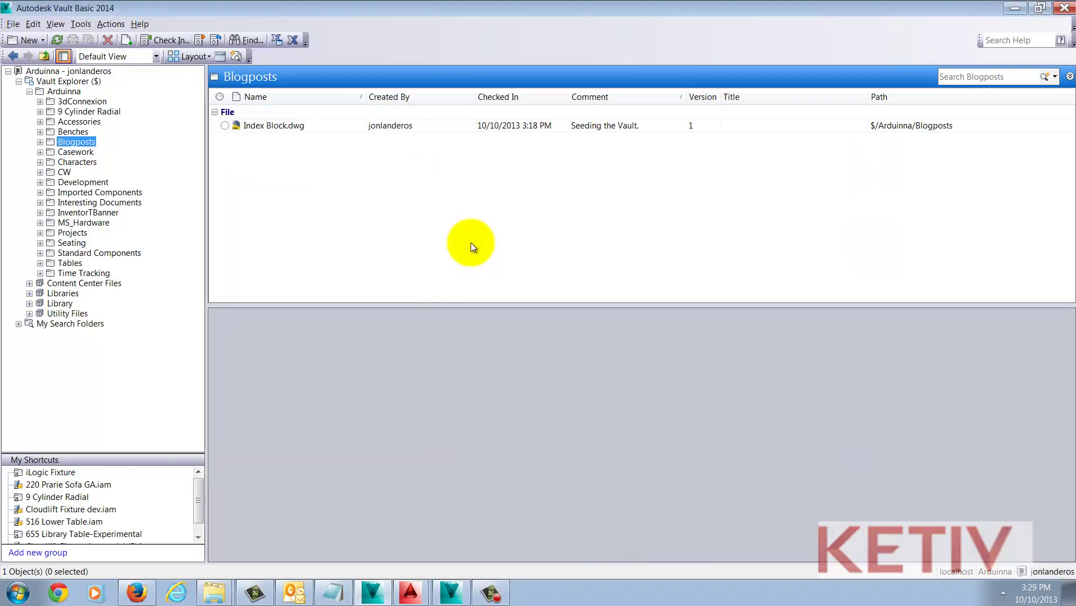
right_click(302, 102)
click(348, 250)
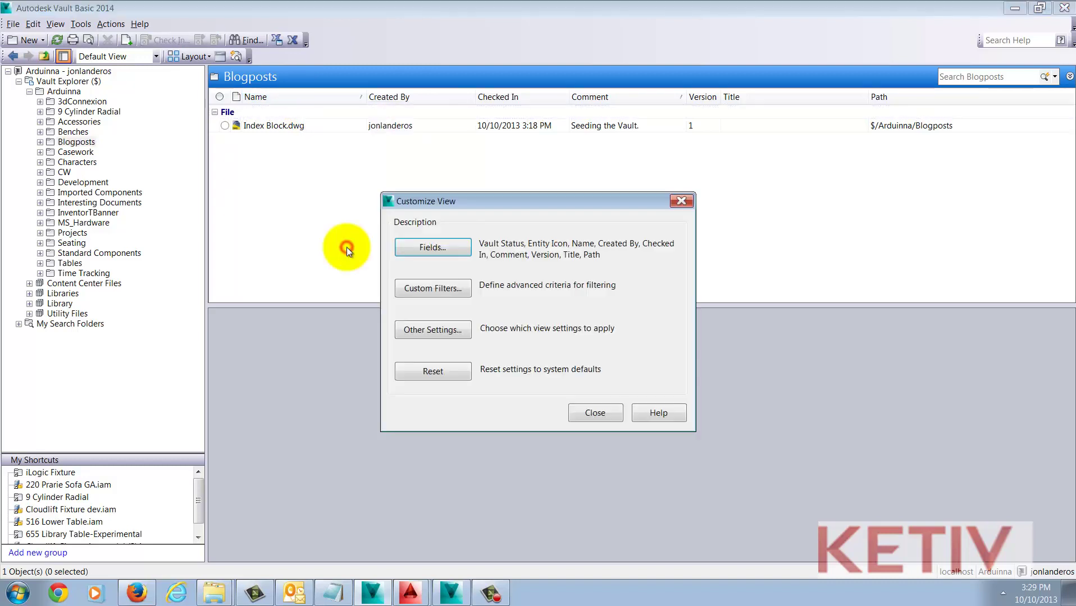
click(451, 255)
drag(494, 278, 497, 338)
click(413, 359)
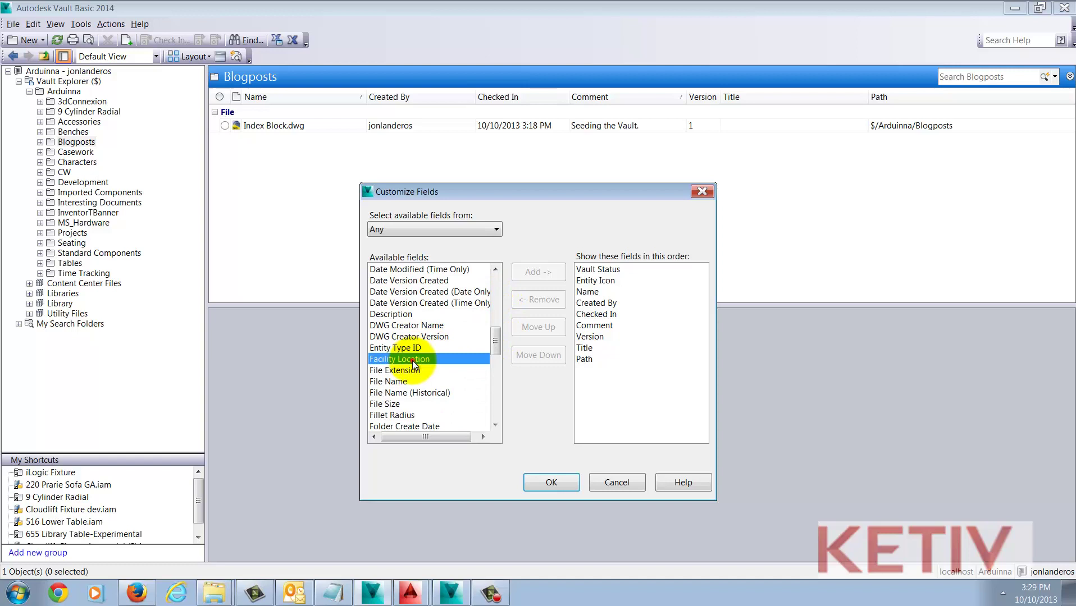
click(538, 272)
Move Facility Location up to sit right after Name and apply the view
click(611, 370)
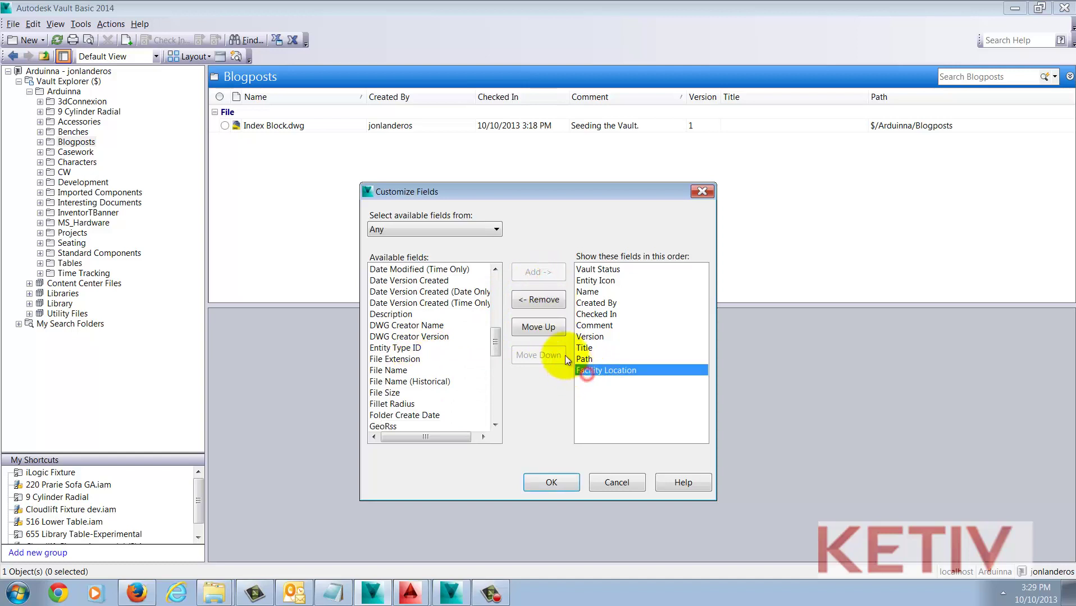
click(550, 328)
click(550, 327)
click(550, 327)
click(549, 328)
click(549, 328)
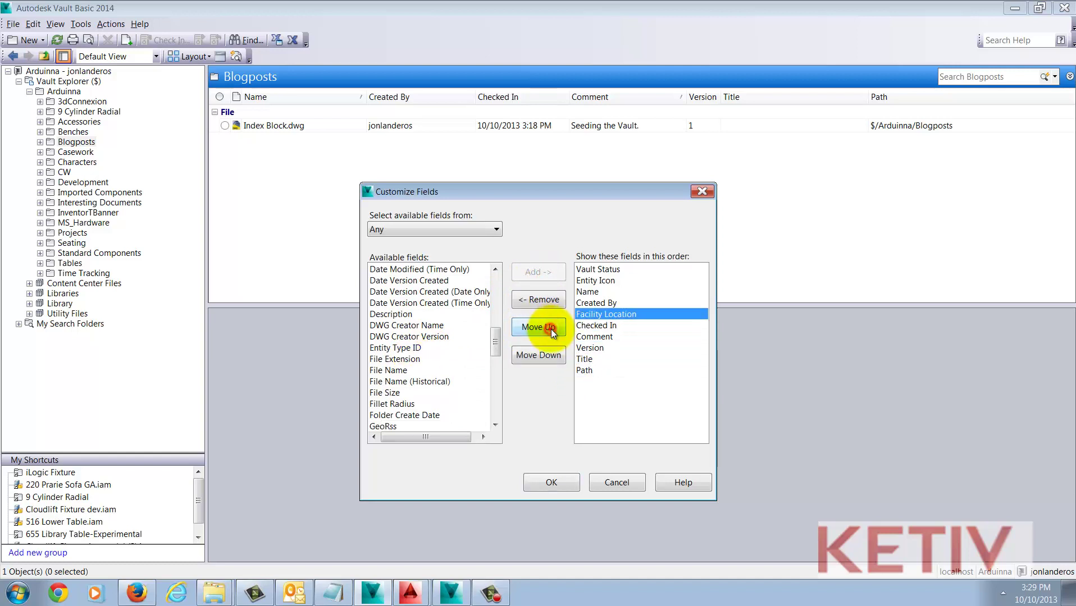
click(550, 328)
click(562, 484)
click(583, 415)
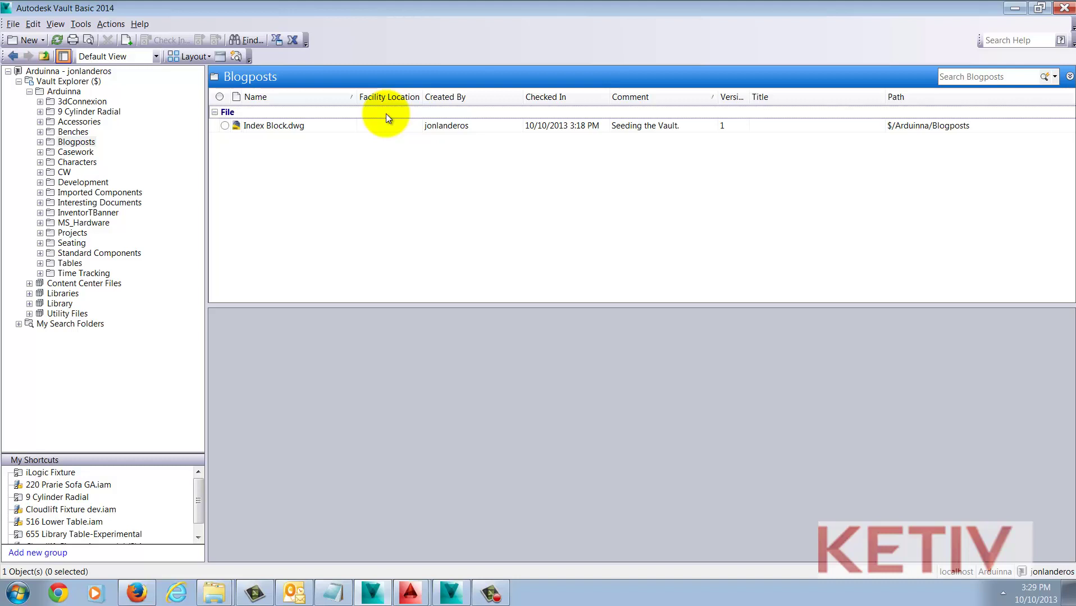
Re-index file properties for the Arduinna vault's latest versions in the Server Console
click(450, 593)
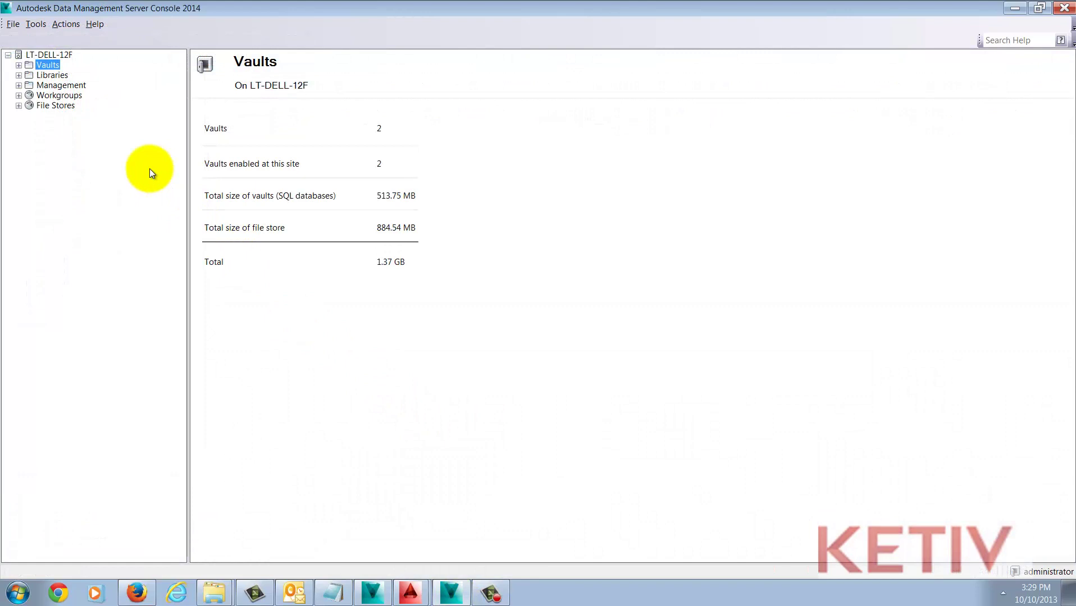
click(20, 66)
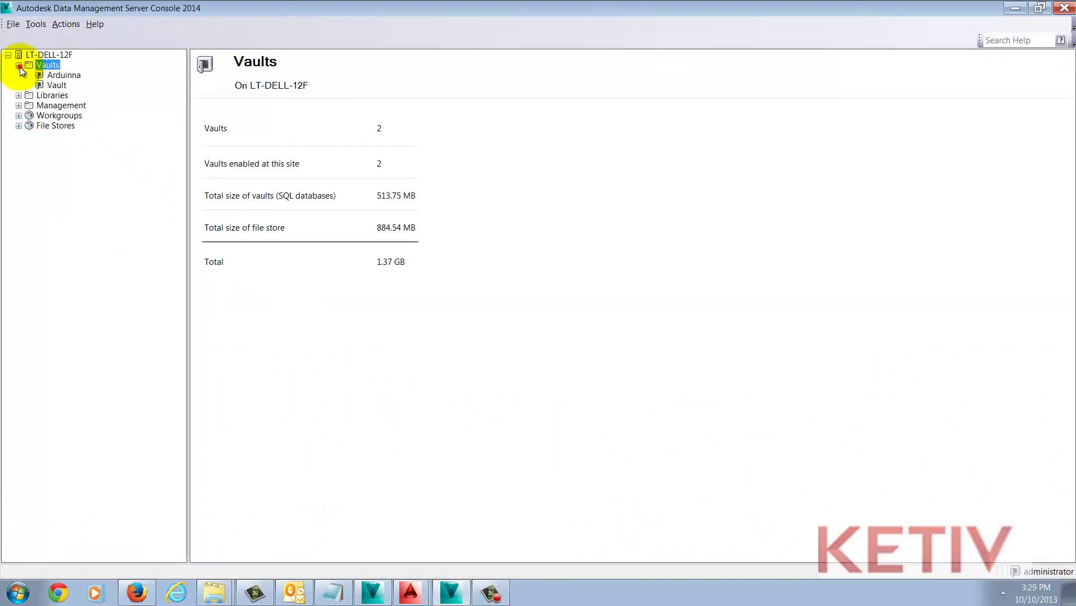
right_click(65, 78)
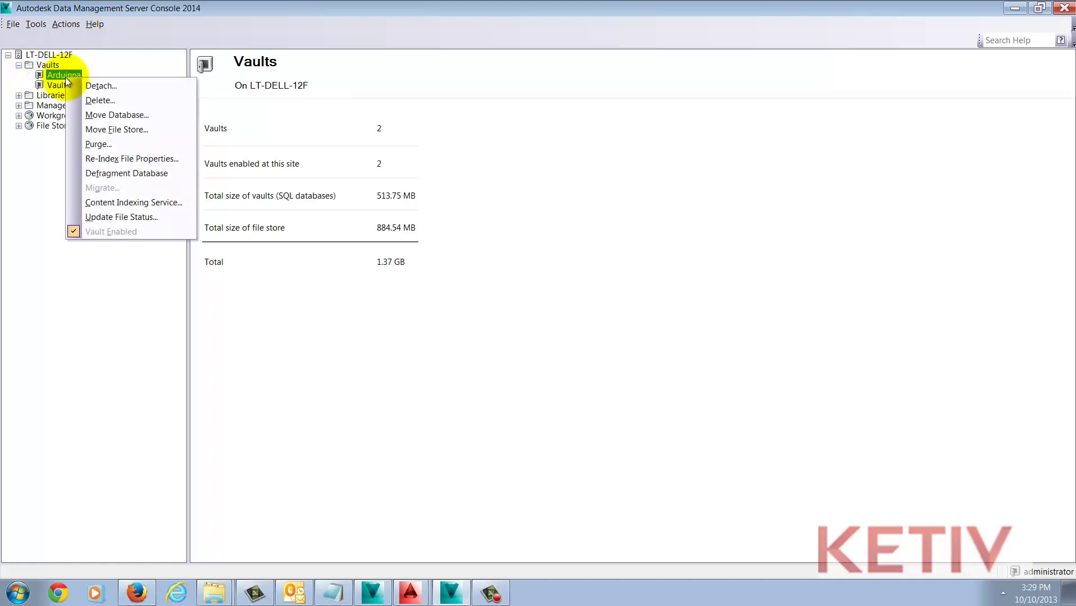
click(129, 159)
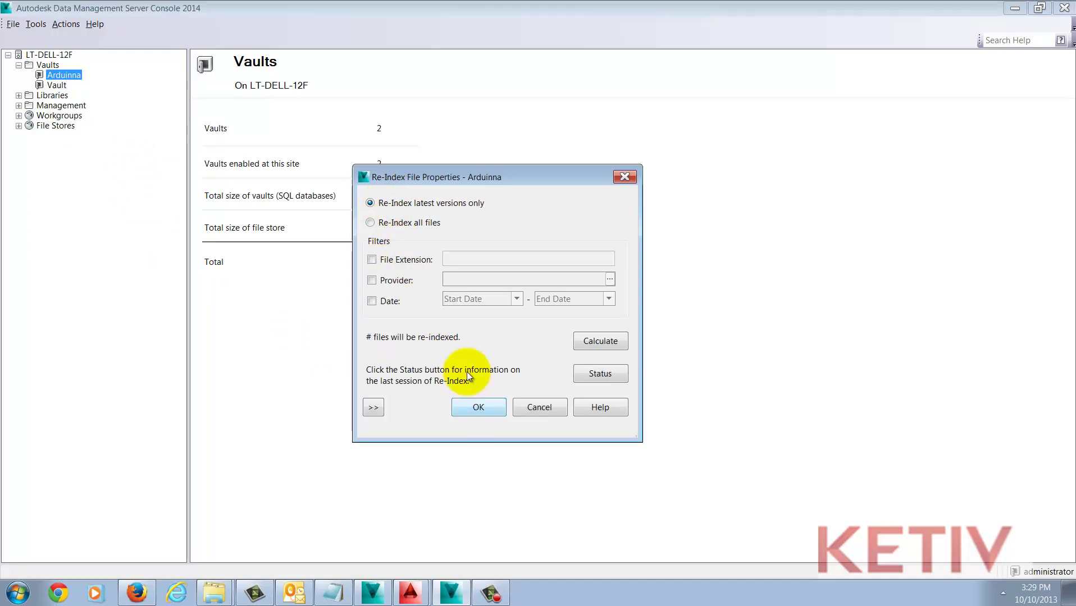
click(477, 409)
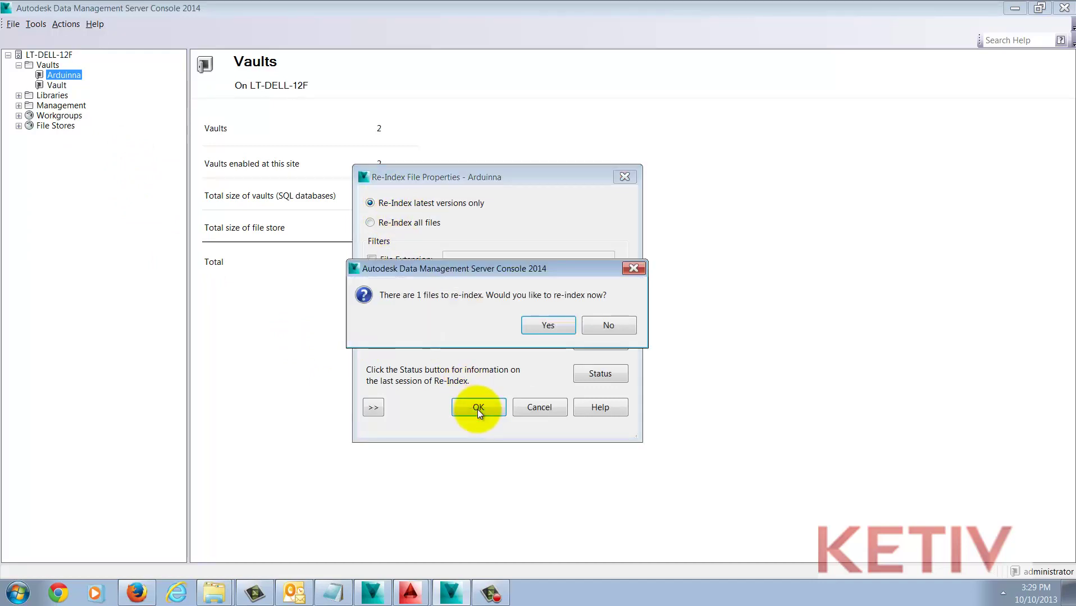
click(539, 329)
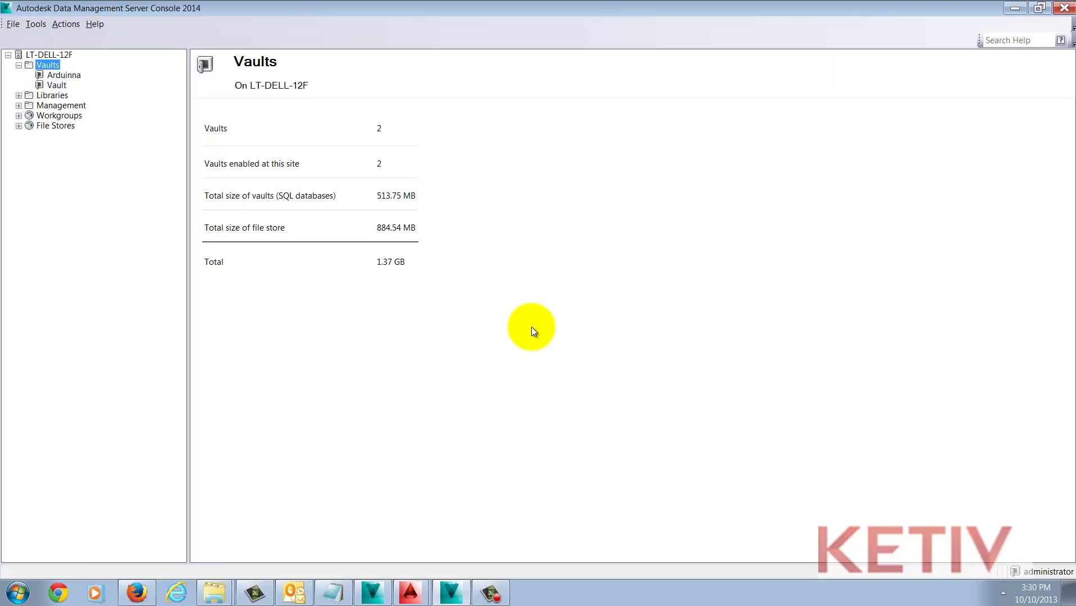
Return to Vault Basic and refresh Blogposts so Index Block.dwg shows TATOOINE
click(374, 592)
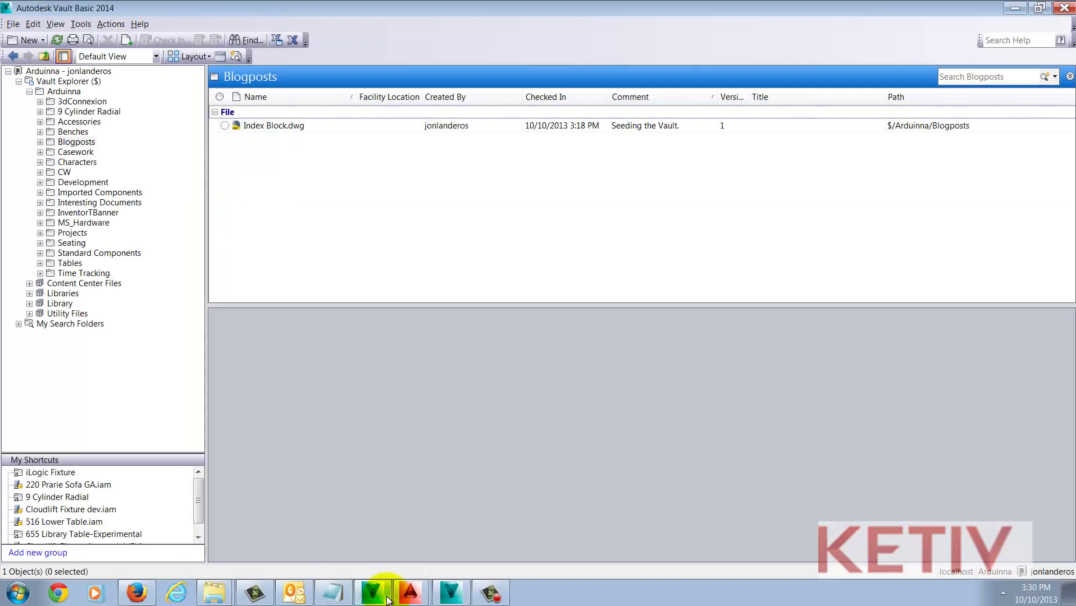
click(57, 41)
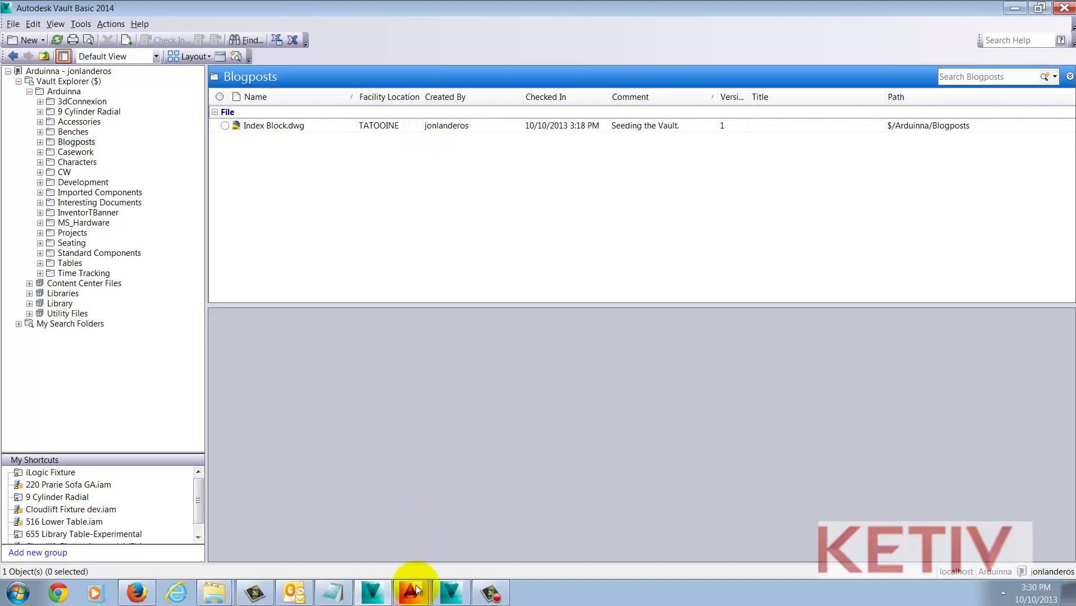
mouse_move(416, 588)
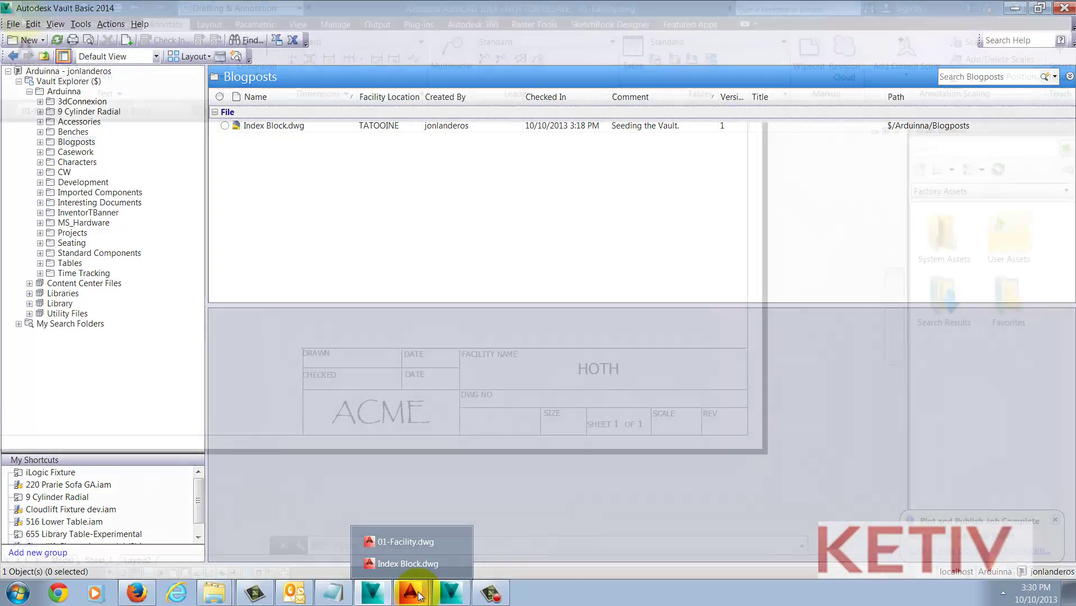
Check 01-Facility.dwg into the vault from AutoCAD
click(406, 542)
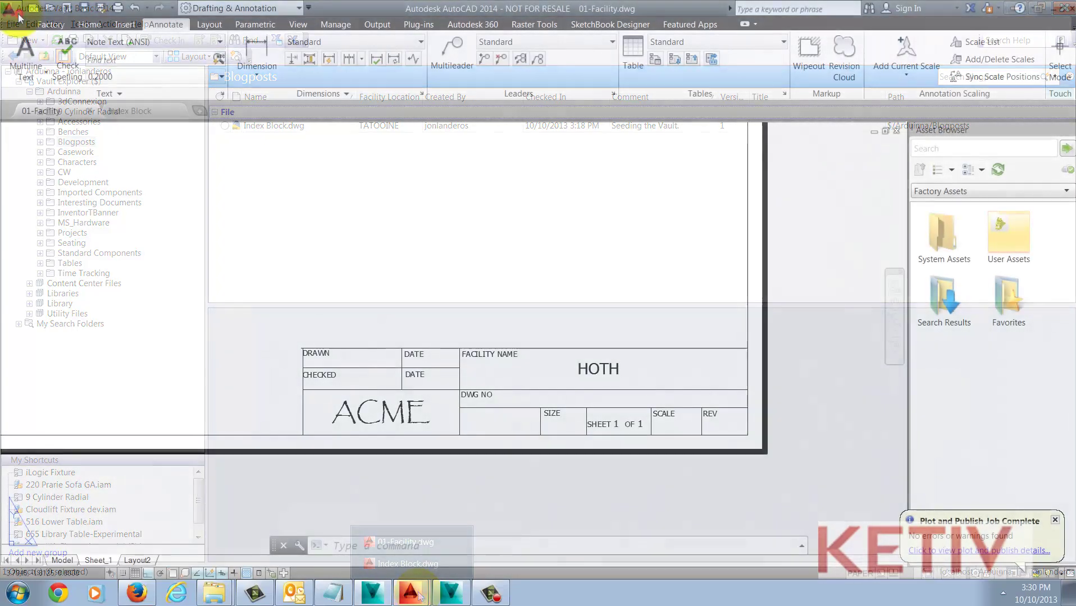
click(10, 9)
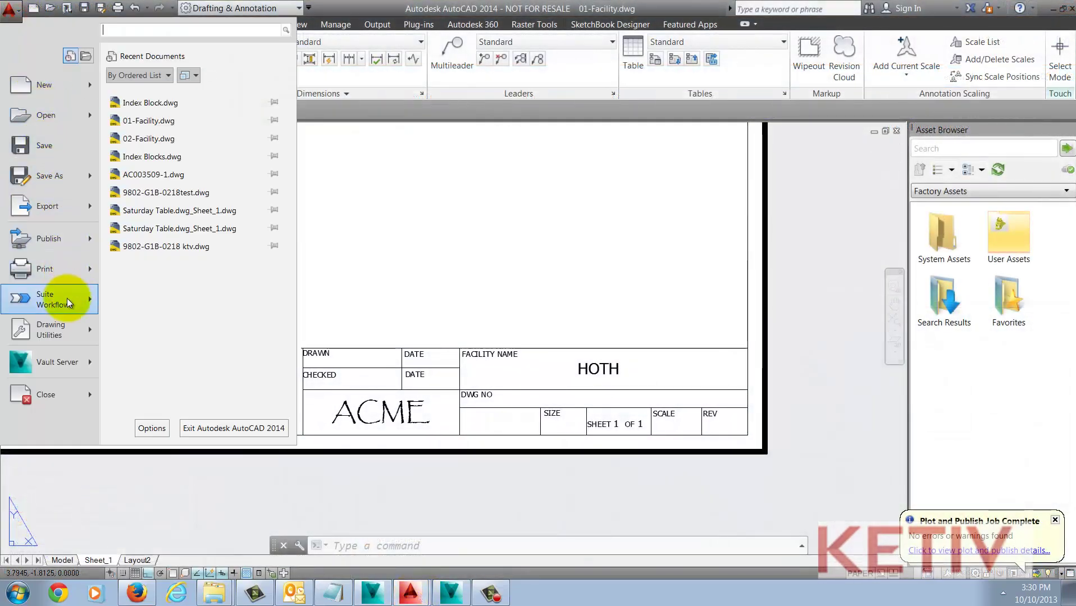
click(67, 361)
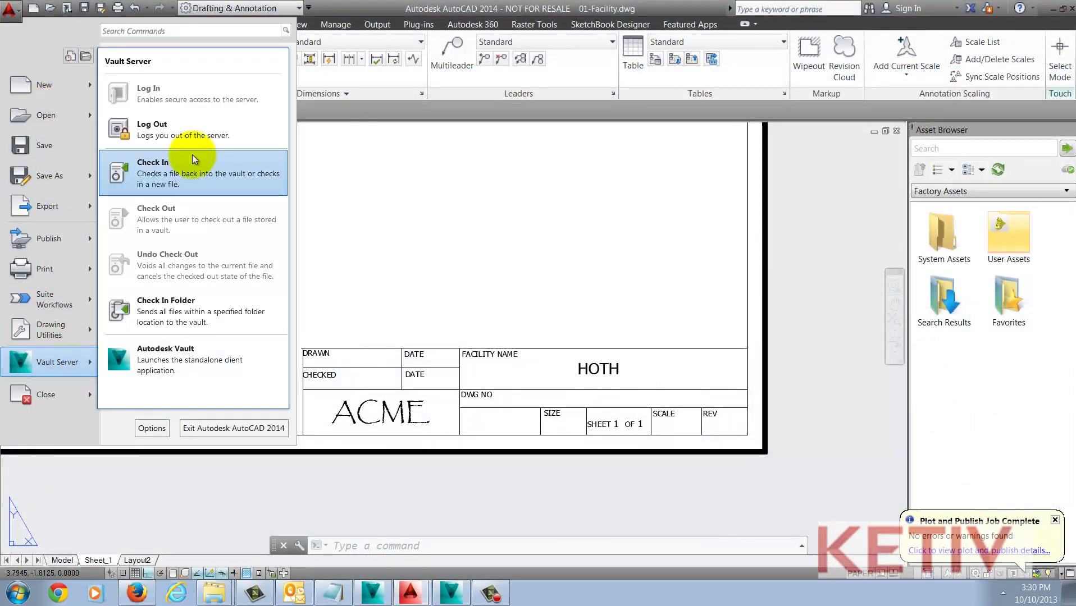
click(186, 171)
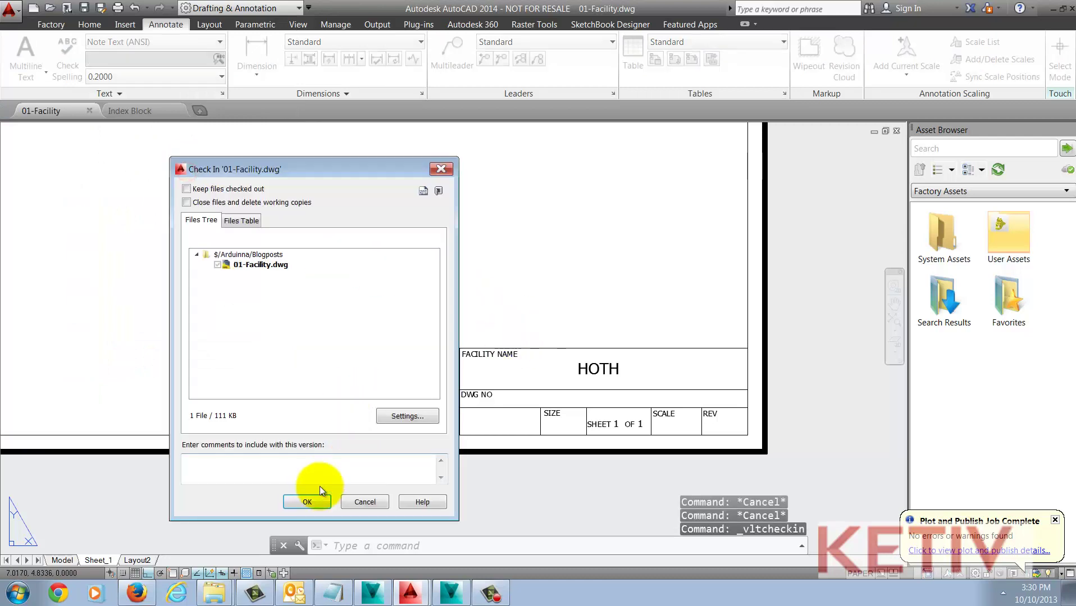
click(318, 501)
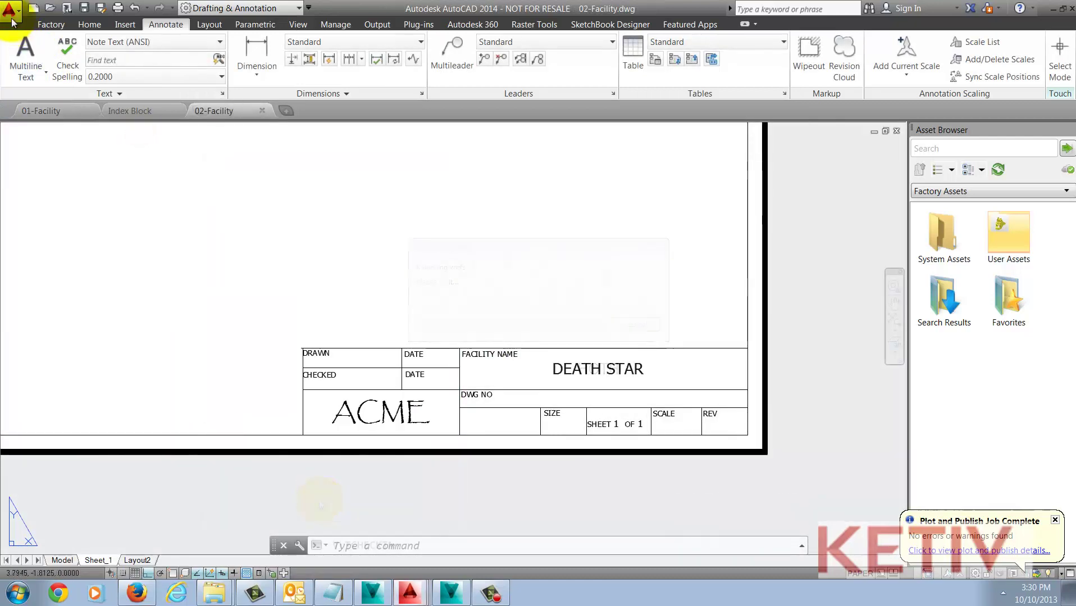
Check 02-Facility.dwg into the vault and refresh the file list
click(10, 9)
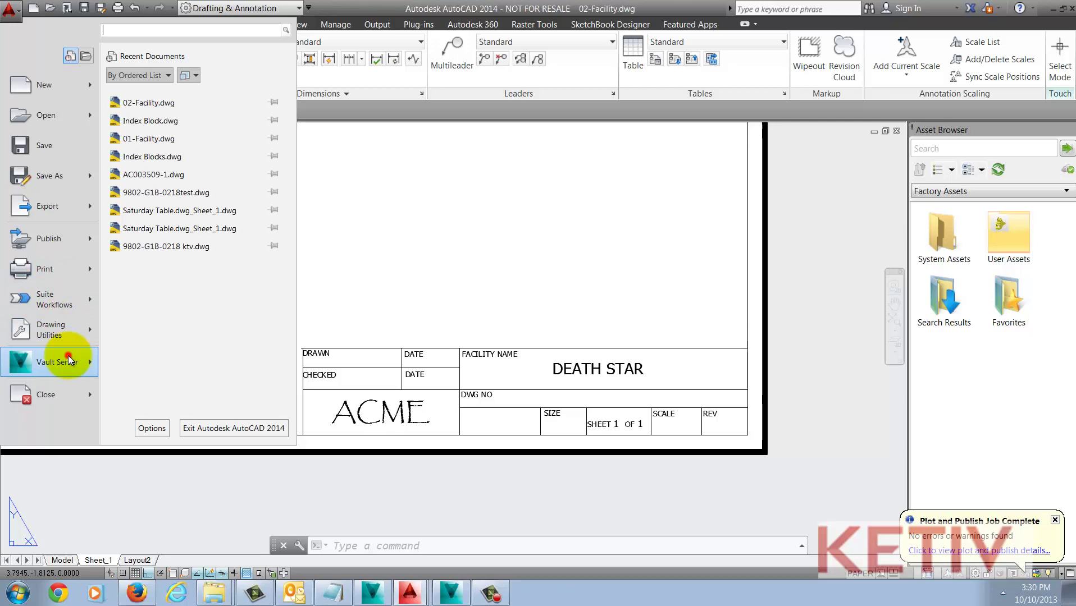
mouse_move(56, 362)
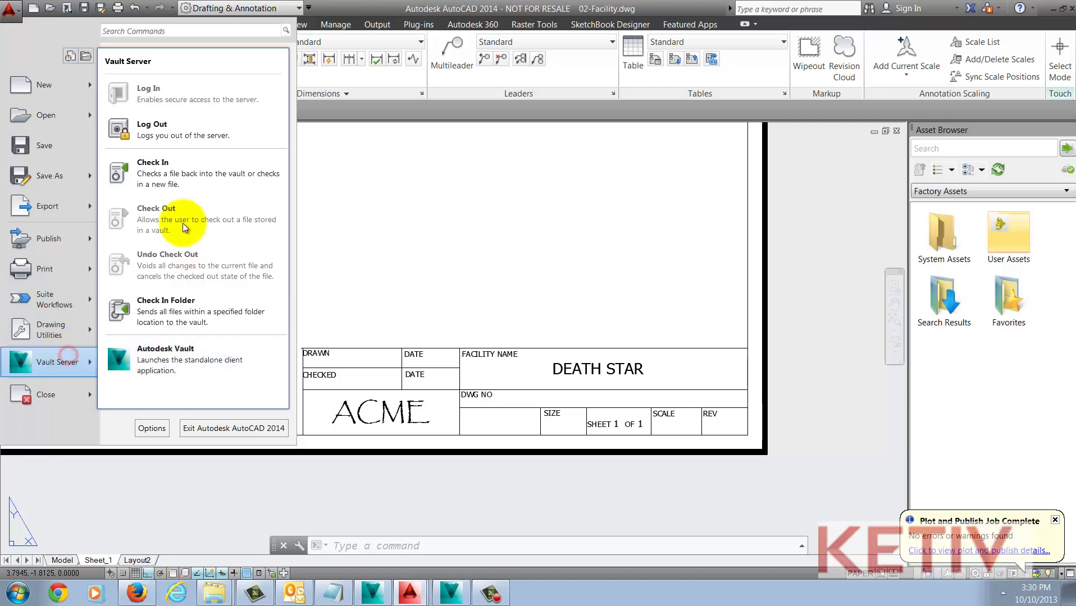
click(174, 169)
click(317, 502)
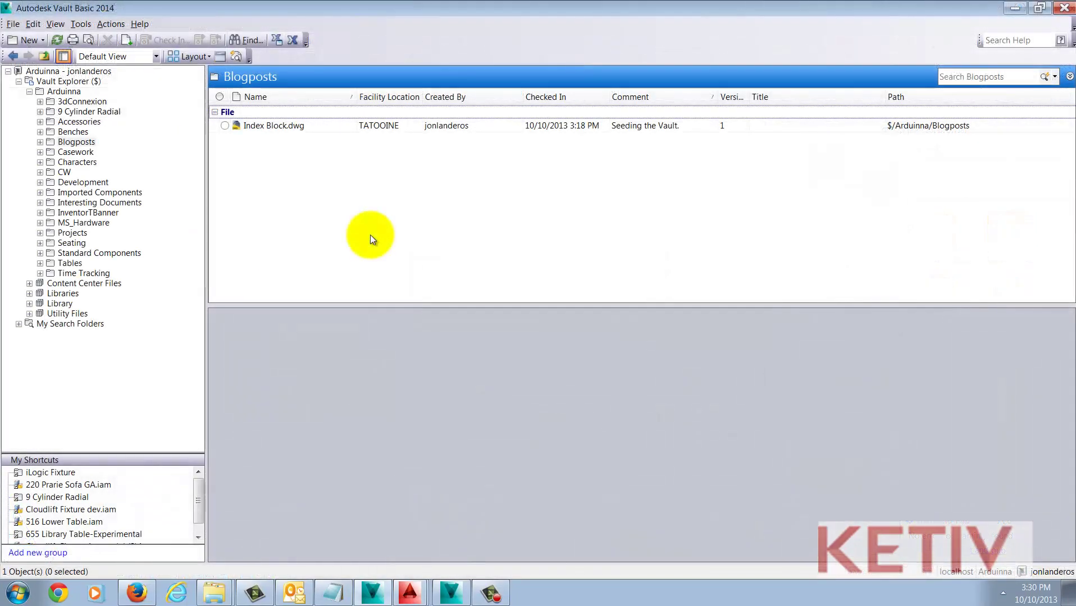
key(F5)
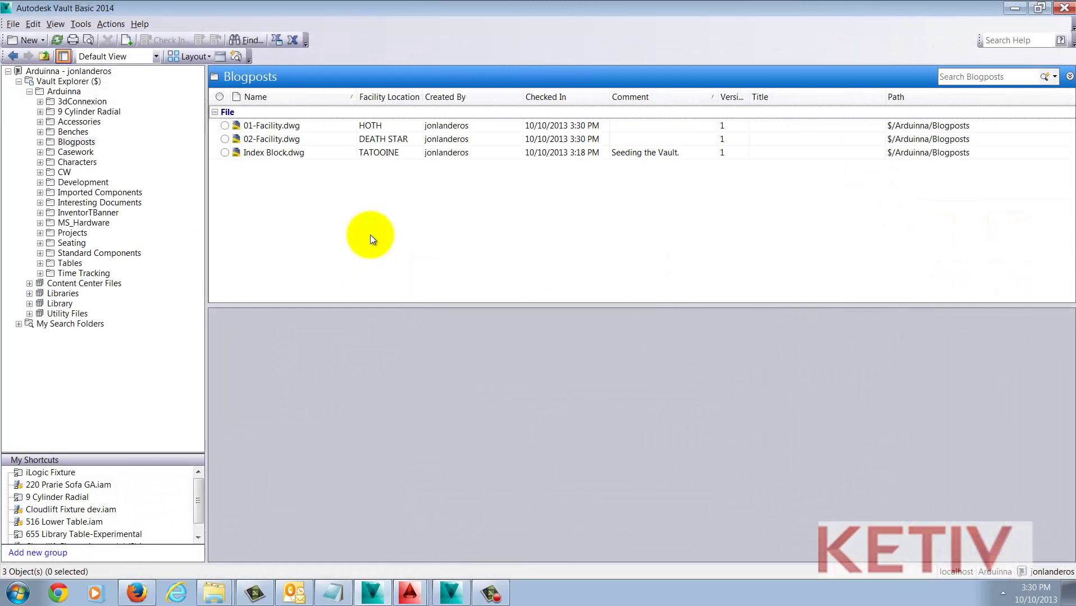